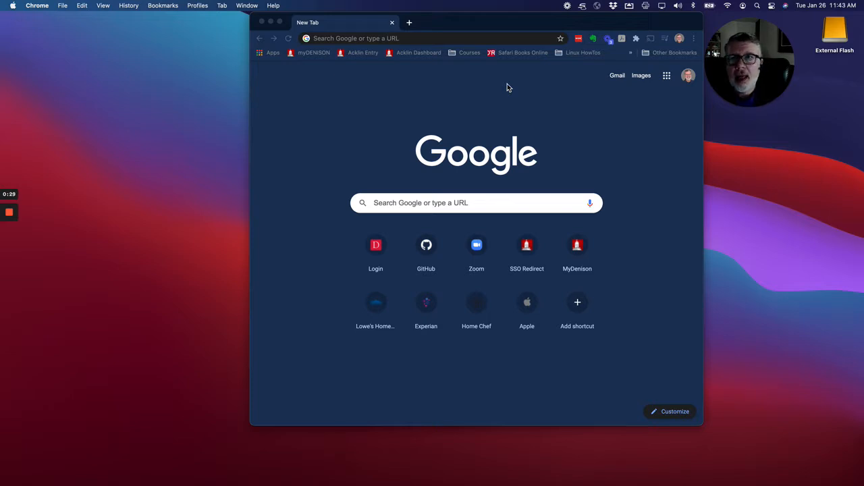
Step: Go to github.com in the browser
{"action": "left_click", "coordinate": [428, 41]}
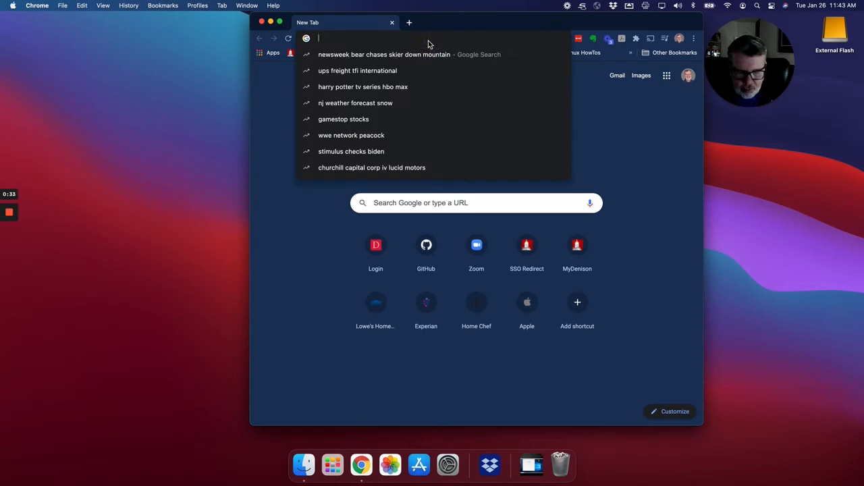
{"action": "type", "text": "githu"}
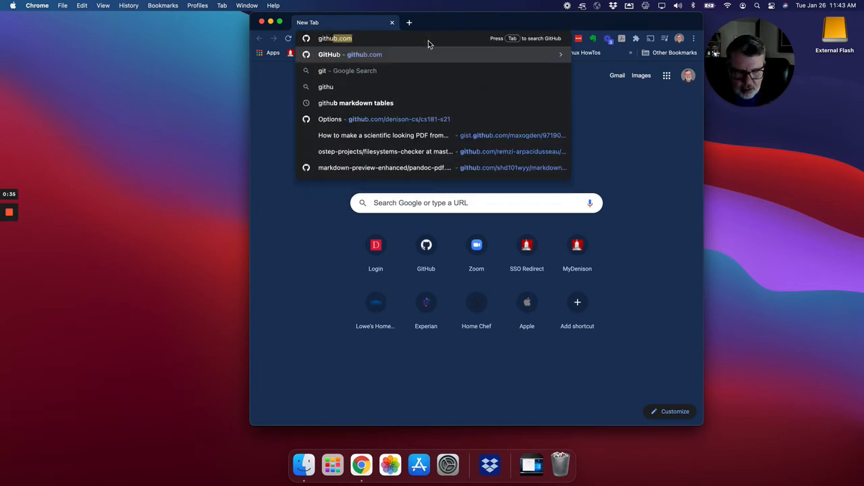
{"action": "type", "text": "b.com"}
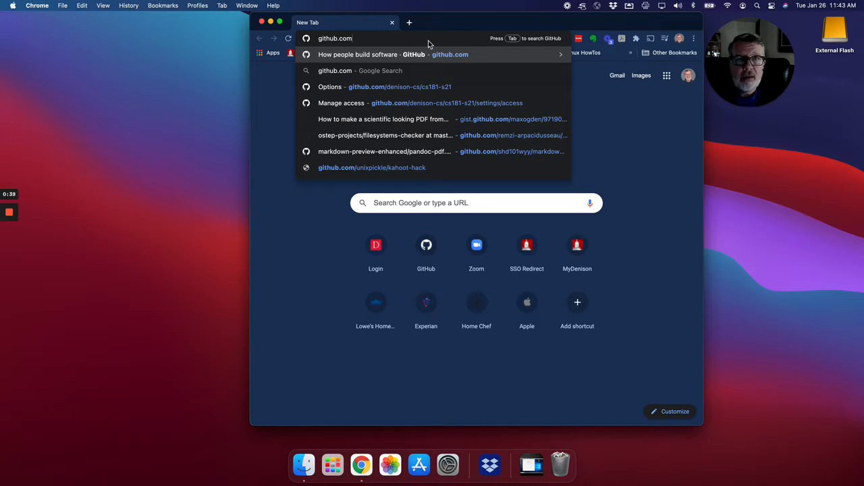
{"action": "key", "text": "Return"}
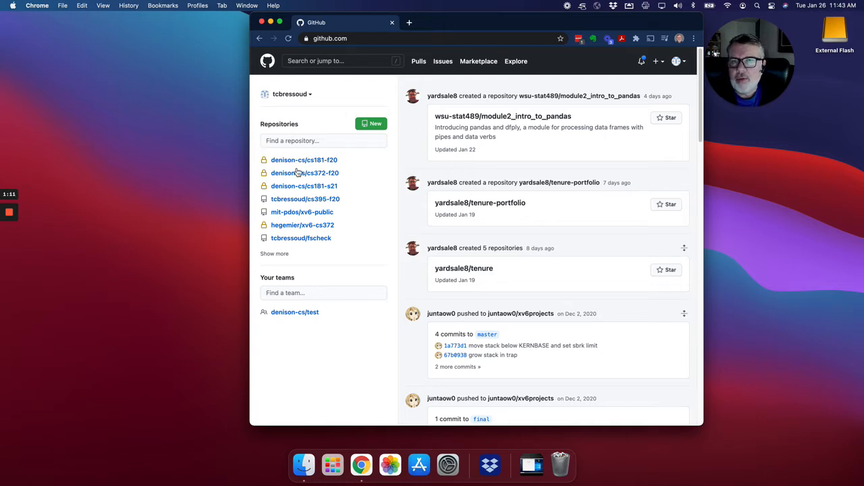
Step: Filter the repository list by cs181-s21 and open the denison-cs/cs181-s21 repository
{"action": "left_click", "coordinate": [283, 255]}
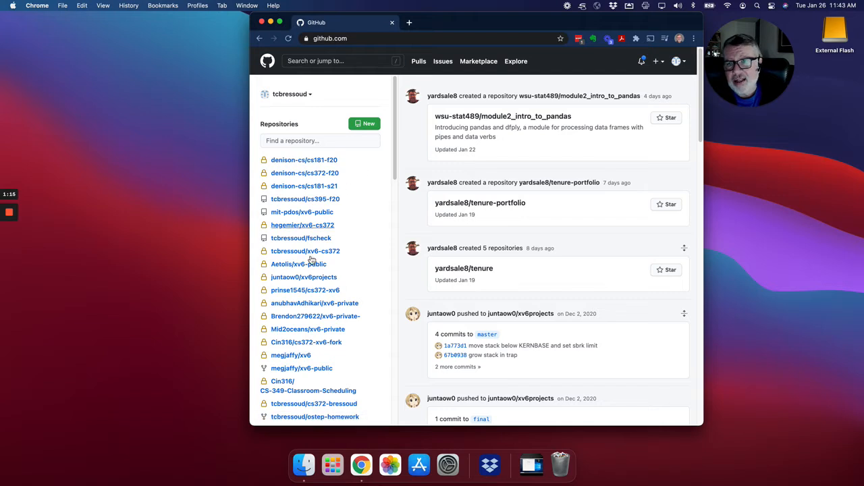
{"action": "left_click", "coordinate": [296, 143]}
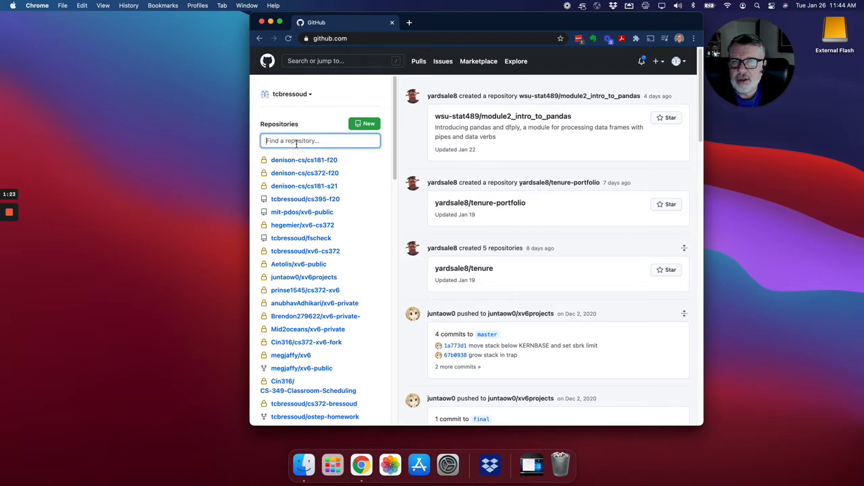
{"action": "type", "text": "c"}
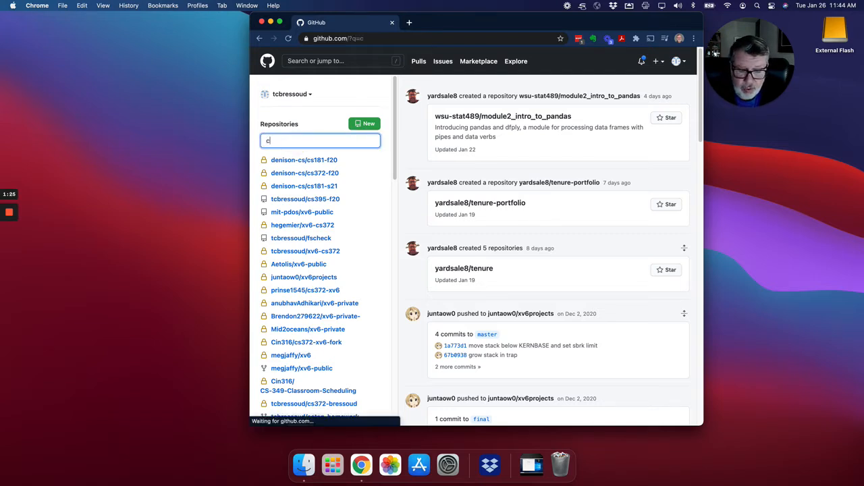
{"action": "type", "text": "s181"}
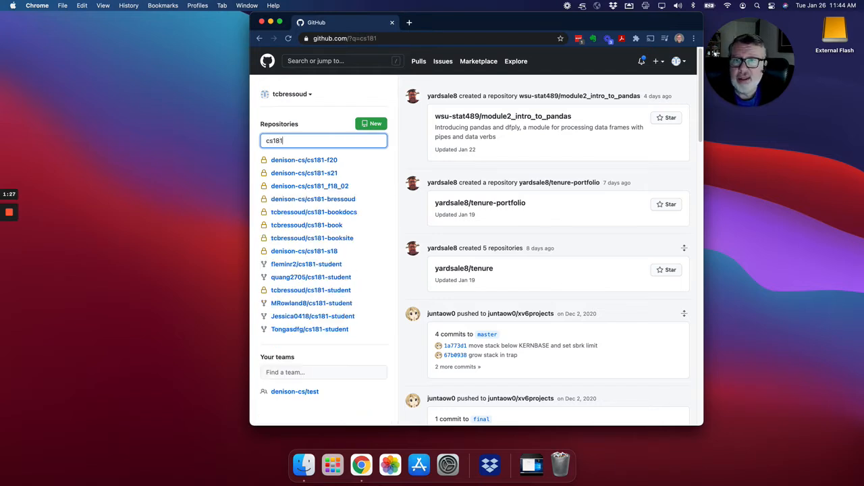
{"action": "type", "text": "-s21"}
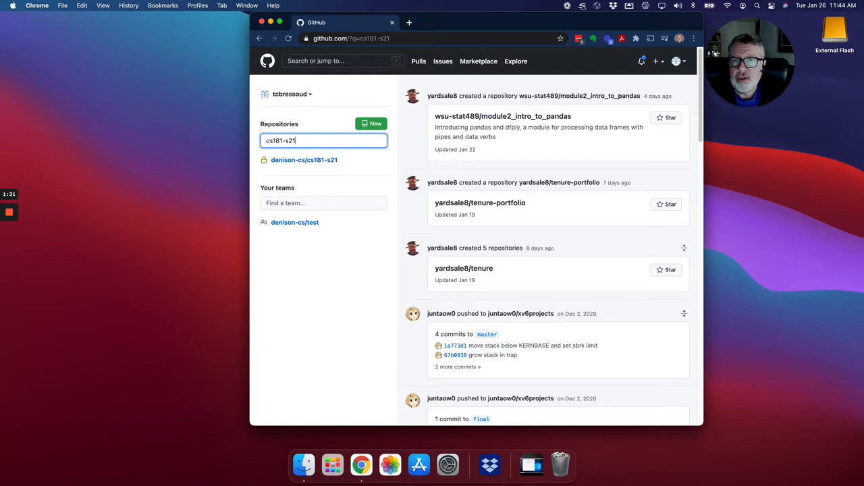
{"action": "mouse_move", "coordinate": [286, 165]}
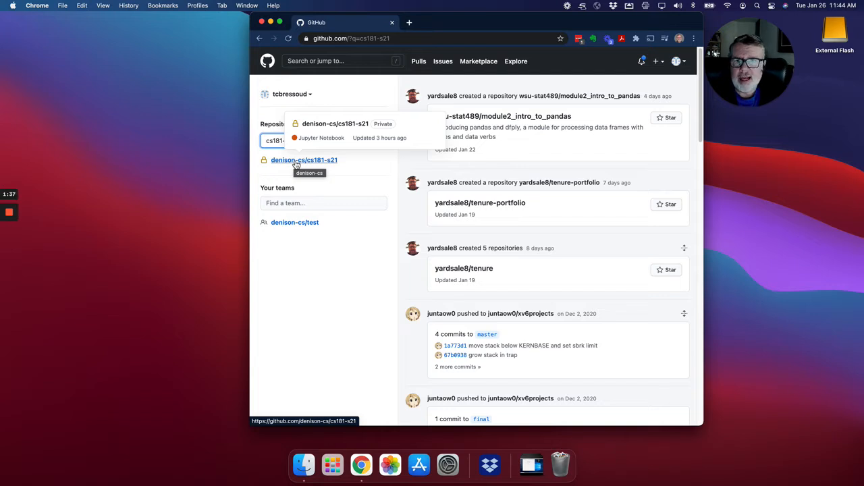
{"action": "left_click", "coordinate": [295, 164]}
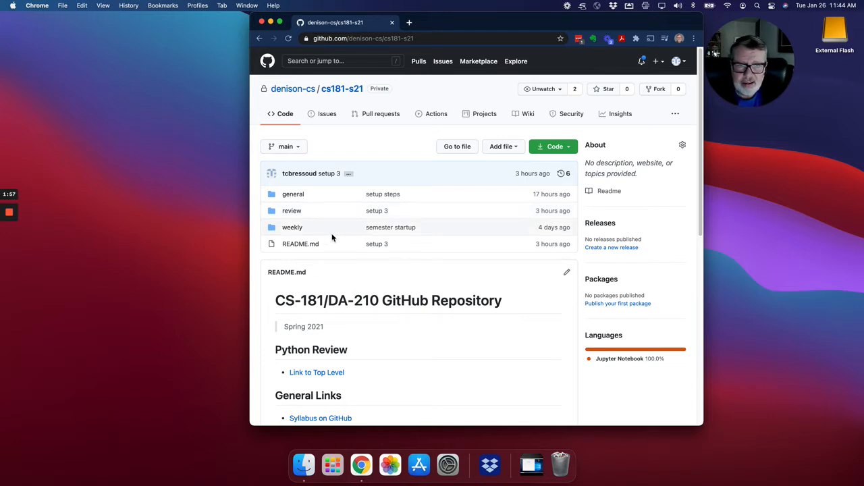
Step: Open the Atom link listed under Mac Setup Quick Links in the repository's README
{"action": "scroll", "coordinate": [332, 235], "scroll_direction": "down", "scroll_amount": 1}
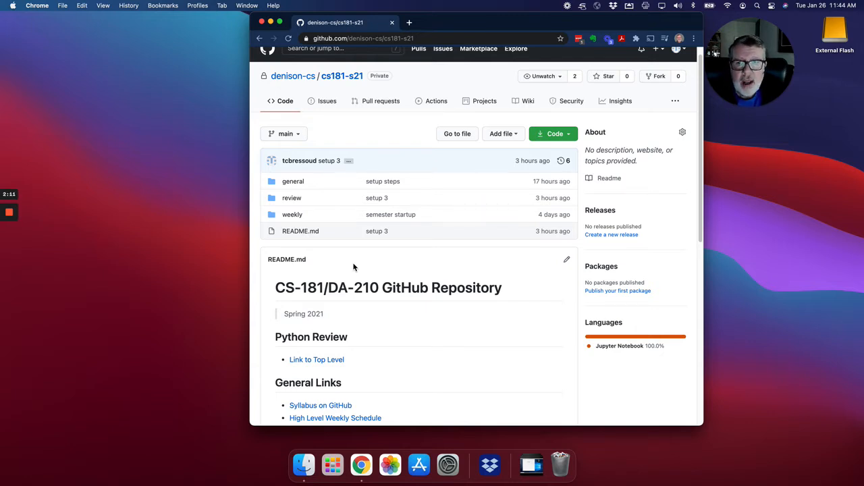
{"action": "scroll", "coordinate": [353, 268], "scroll_direction": "down", "scroll_amount": 5}
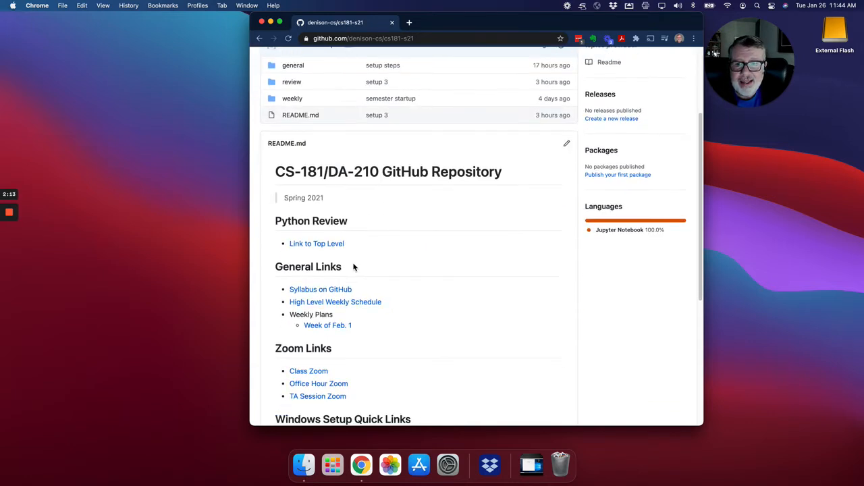
{"action": "scroll", "coordinate": [353, 267], "scroll_direction": "down", "scroll_amount": 2}
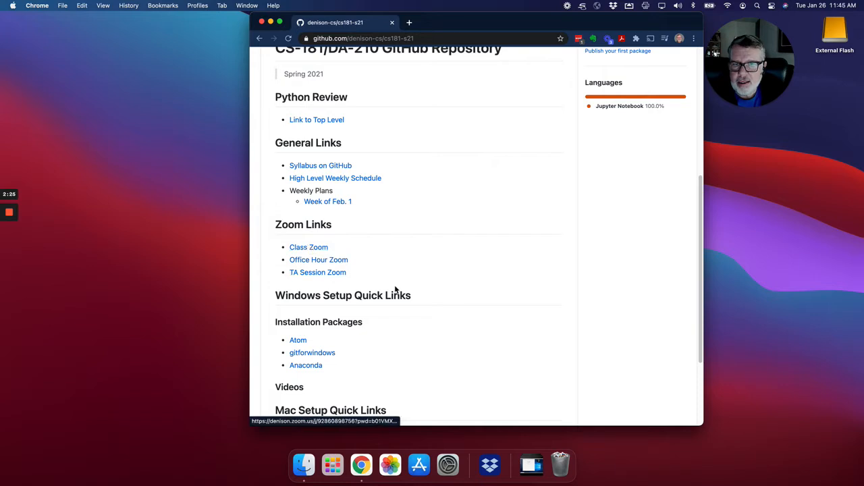
{"action": "scroll", "coordinate": [397, 287], "scroll_direction": "down", "scroll_amount": 4}
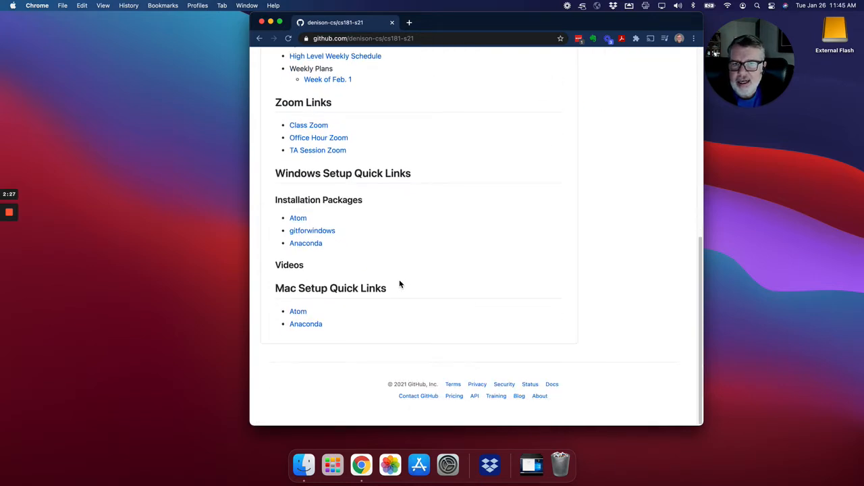
{"action": "left_click", "coordinate": [298, 312]}
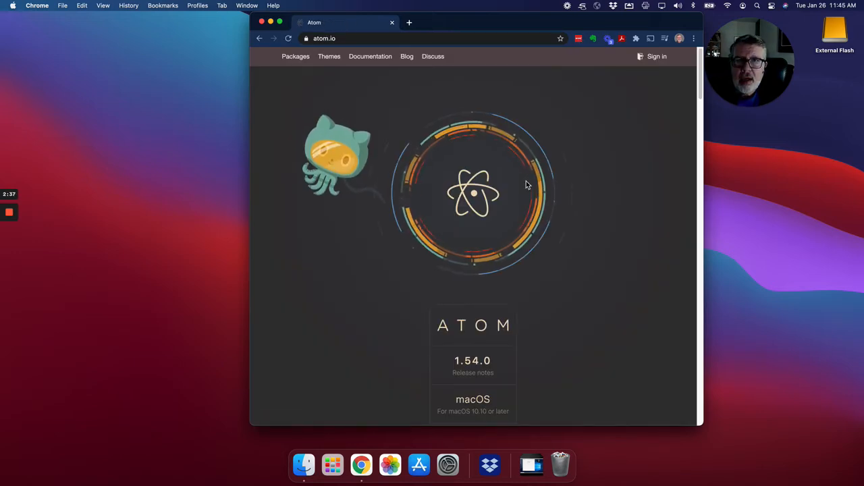
Step: Download Atom for macOS and unpack the downloaded atom-mac.zip
{"action": "scroll", "coordinate": [575, 246], "scroll_direction": "down", "scroll_amount": 4}
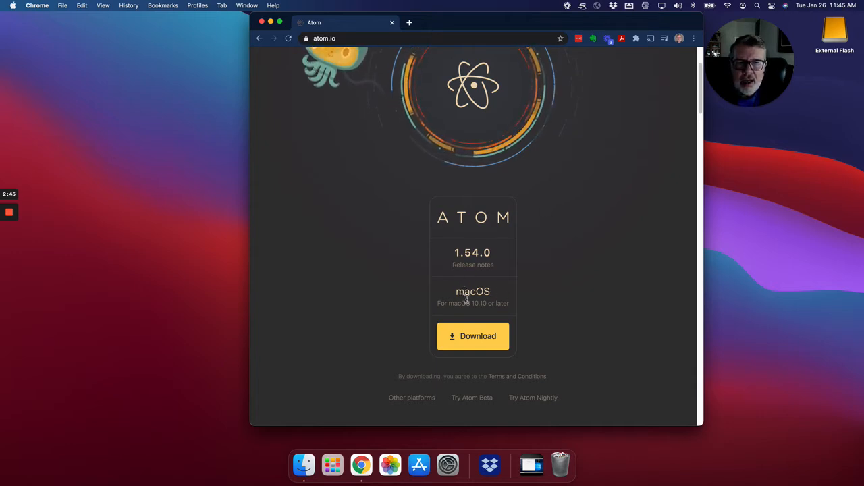
{"action": "left_click", "coordinate": [469, 342]}
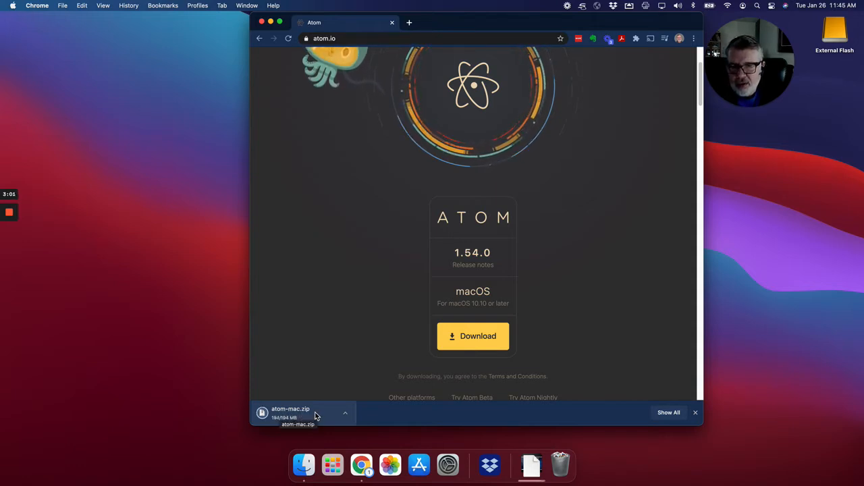
{"action": "left_click", "coordinate": [310, 415]}
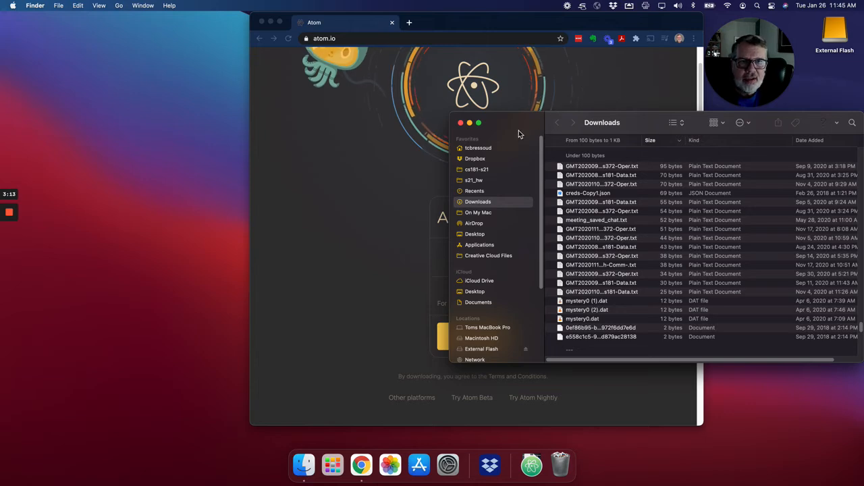
Step: Try to move the unpacked Atom application from Downloads into the Applications folder, stopping instead of replacing the existing copy
{"action": "left_click_drag", "start_coordinate": [518, 131], "coordinate": [256, 78]}
{"action": "scroll", "coordinate": [341, 125], "scroll_direction": "up", "scroll_amount": 5}
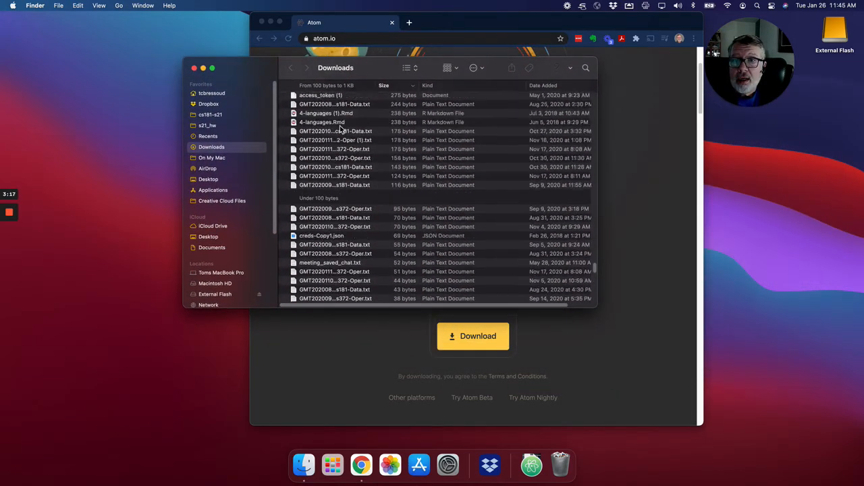
{"action": "scroll", "coordinate": [340, 126], "scroll_direction": "up", "scroll_amount": 15}
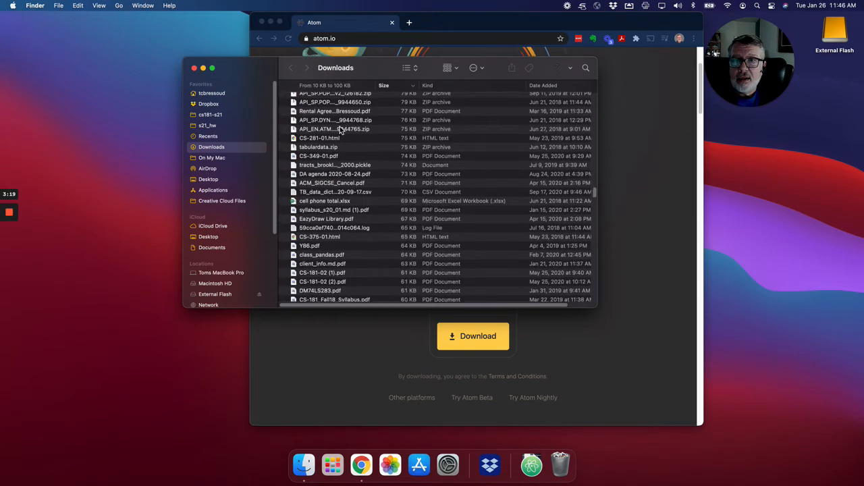
{"action": "scroll", "coordinate": [341, 128], "scroll_direction": "up", "scroll_amount": 20}
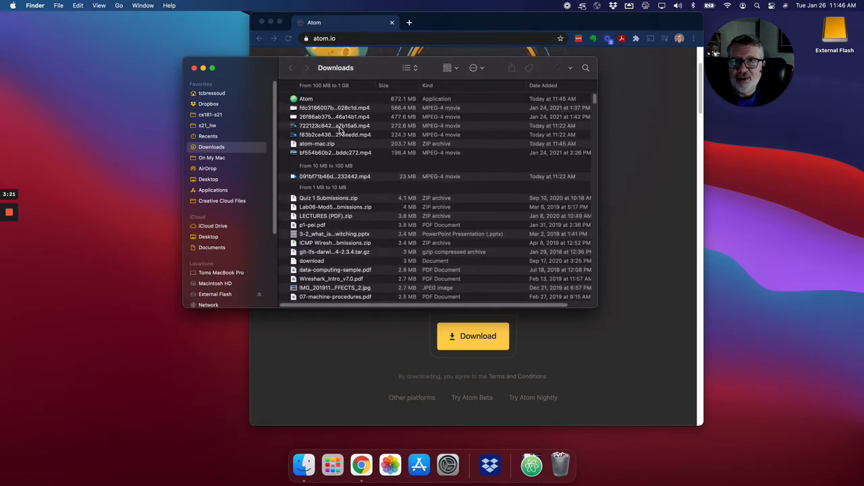
{"action": "left_click", "coordinate": [297, 102]}
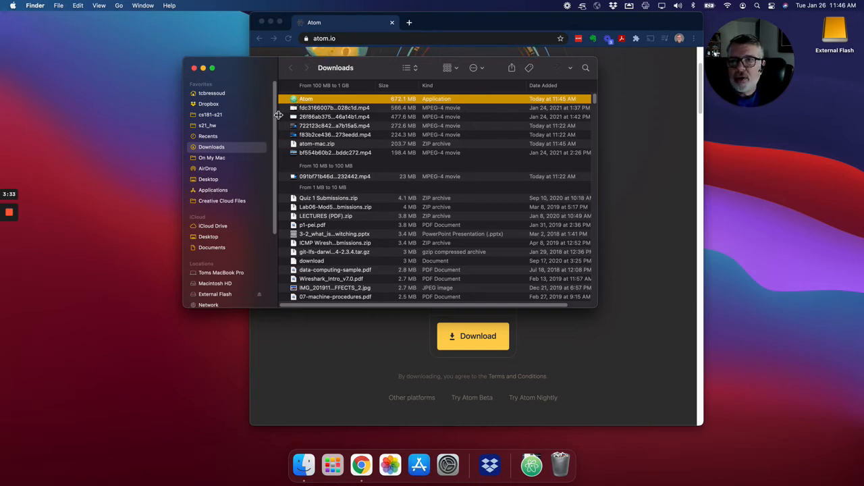
{"action": "left_click_drag", "start_coordinate": [296, 102], "coordinate": [216, 195]}
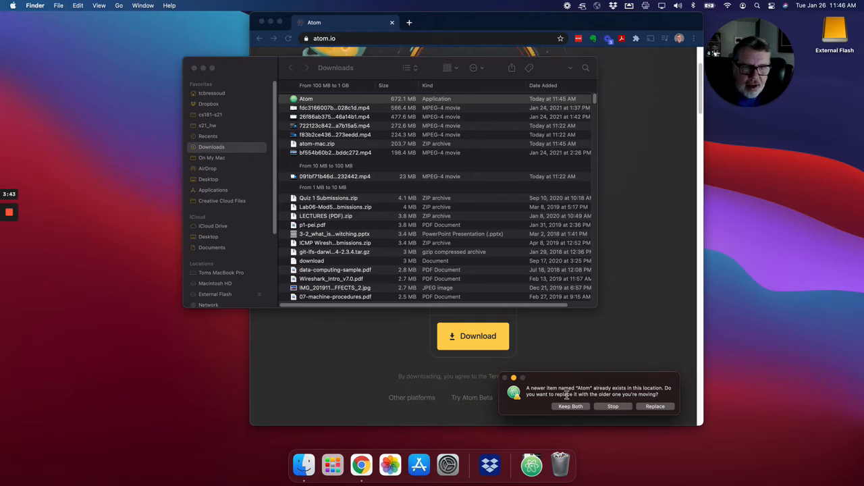
{"action": "left_click", "coordinate": [619, 407]}
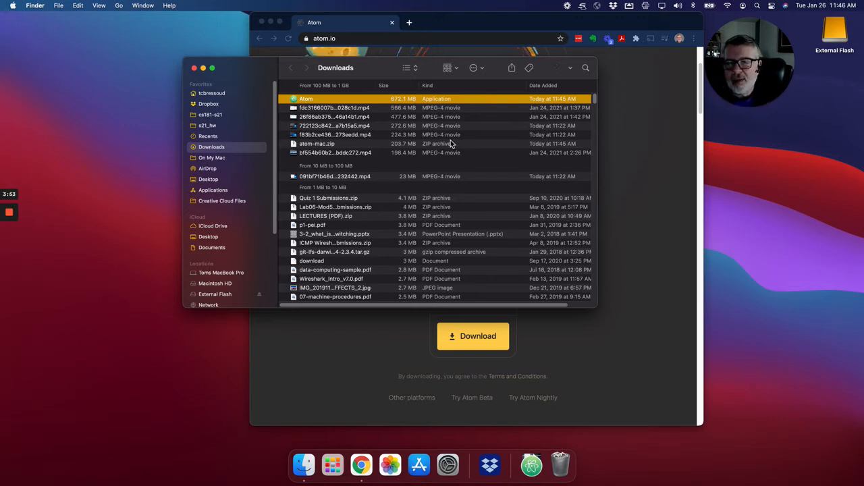
Step: Show the Applications folder sorted by name and add the Atom application to the Dock
{"action": "left_click", "coordinate": [208, 191]}
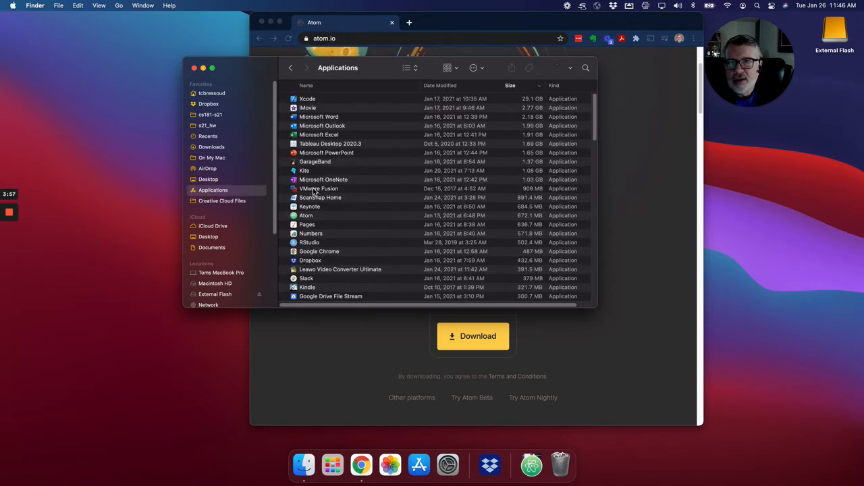
{"action": "left_click", "coordinate": [328, 86]}
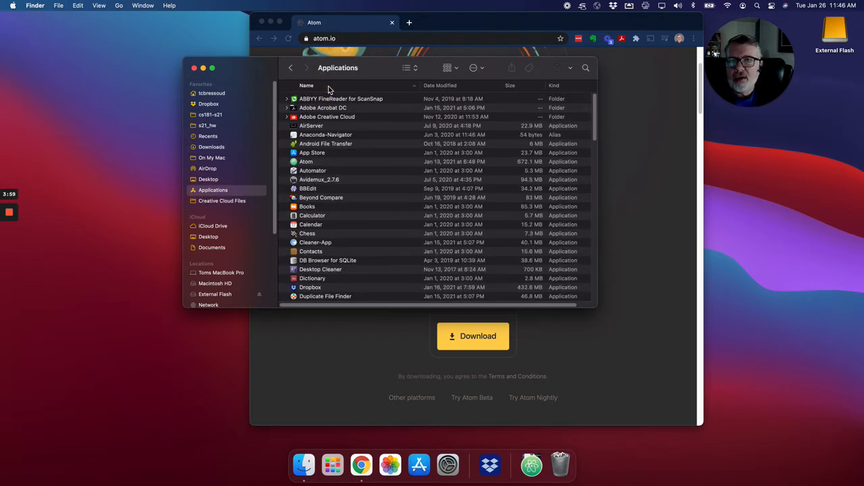
{"action": "left_click", "coordinate": [309, 165]}
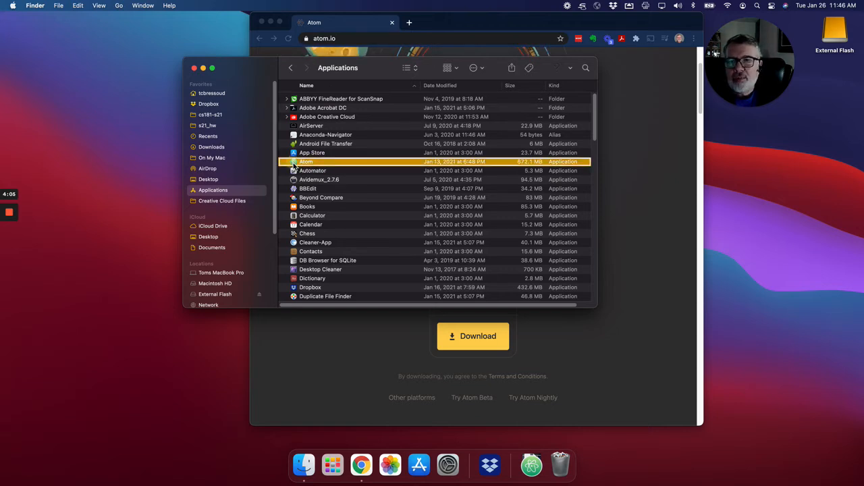
{"action": "right_click", "coordinate": [293, 165]}
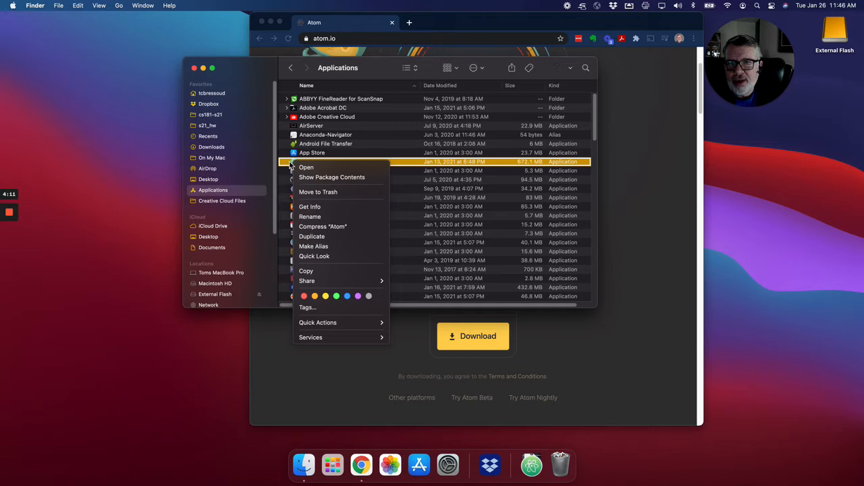
{"action": "left_click", "coordinate": [290, 164]}
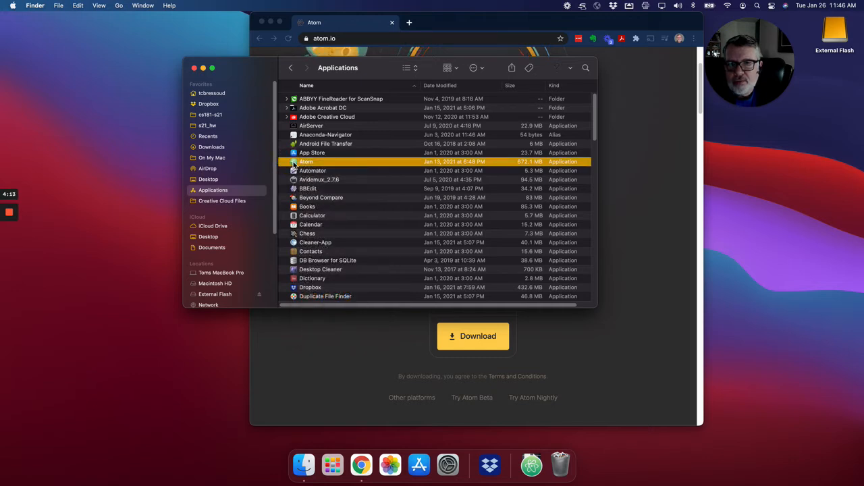
{"action": "left_click_drag", "start_coordinate": [291, 165], "coordinate": [462, 467]}
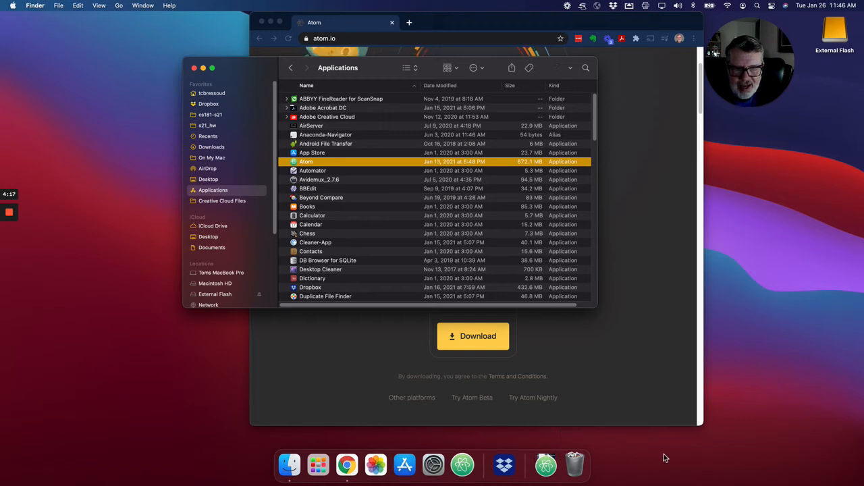
Step: Launch Atom from the Dock and close its three Markdown preview tabs
{"action": "left_click", "coordinate": [462, 466]}
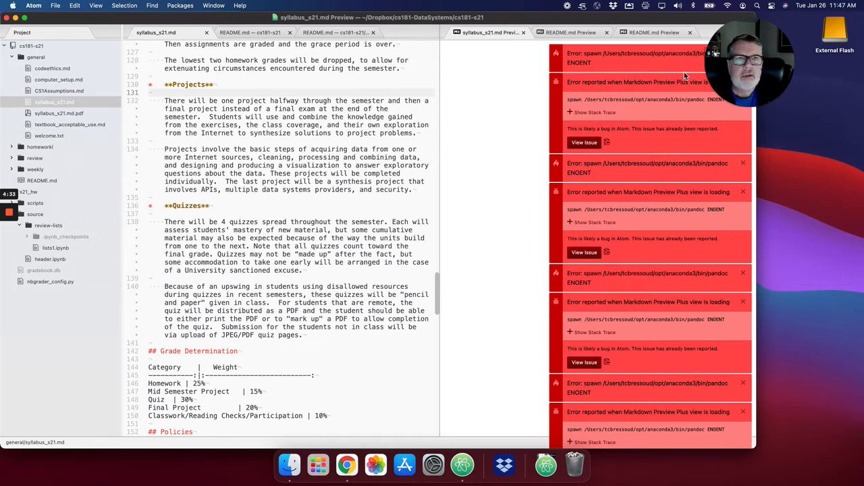
{"action": "left_click", "coordinate": [689, 33]}
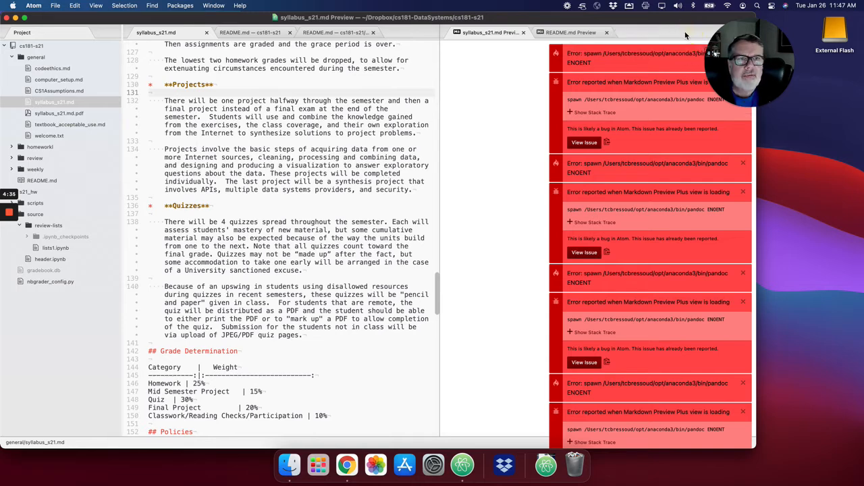
{"action": "left_click", "coordinate": [606, 33]}
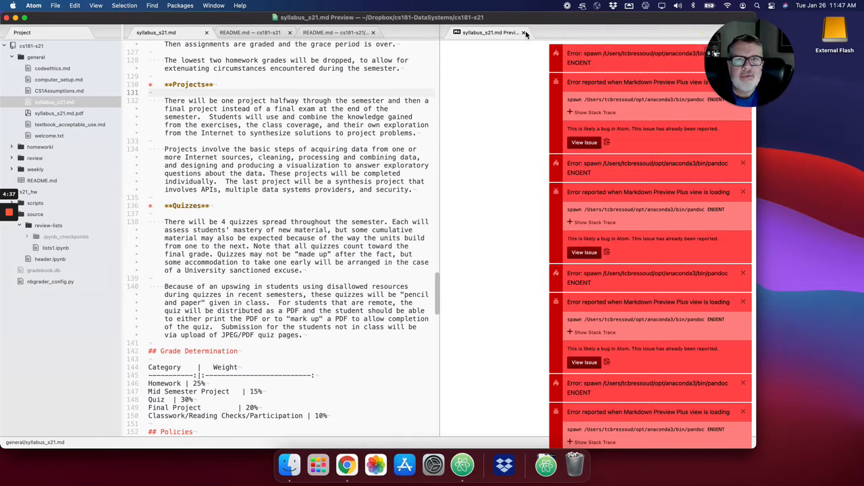
{"action": "left_click", "coordinate": [523, 34]}
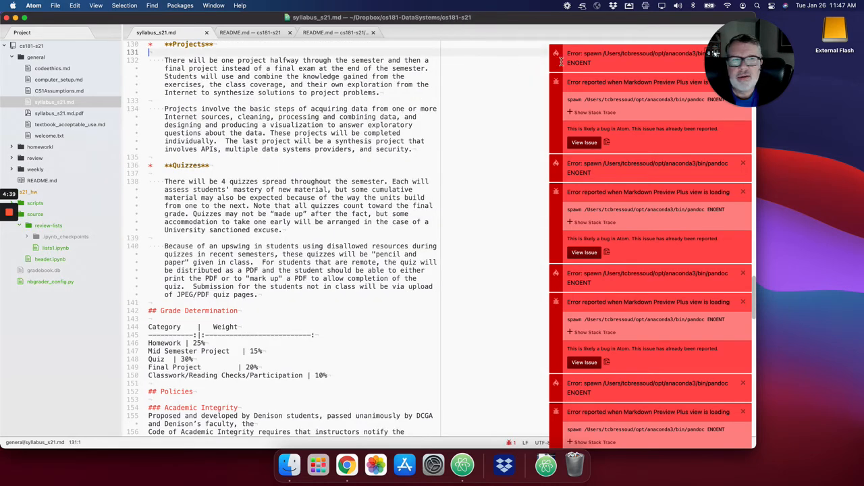
Step: Close the Atom window and the Finder window showing the Applications folder
{"action": "left_click_drag", "start_coordinate": [731, 56], "coordinate": [774, 52]}
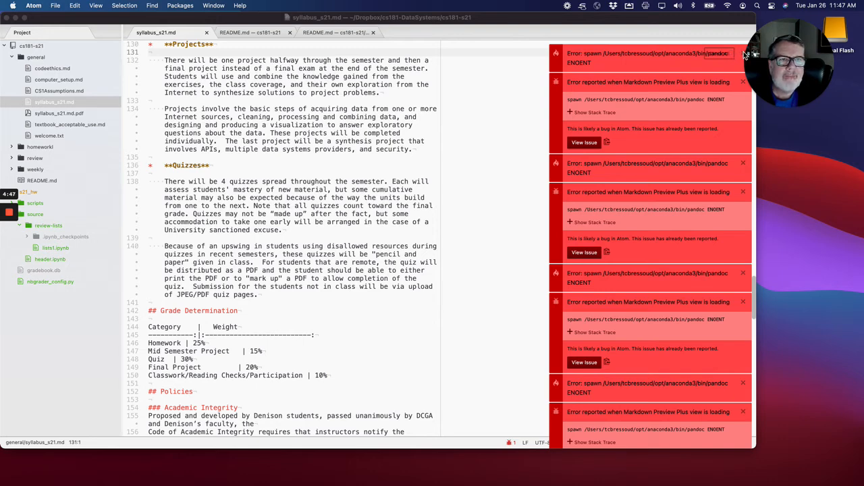
{"action": "left_click", "coordinate": [6, 18]}
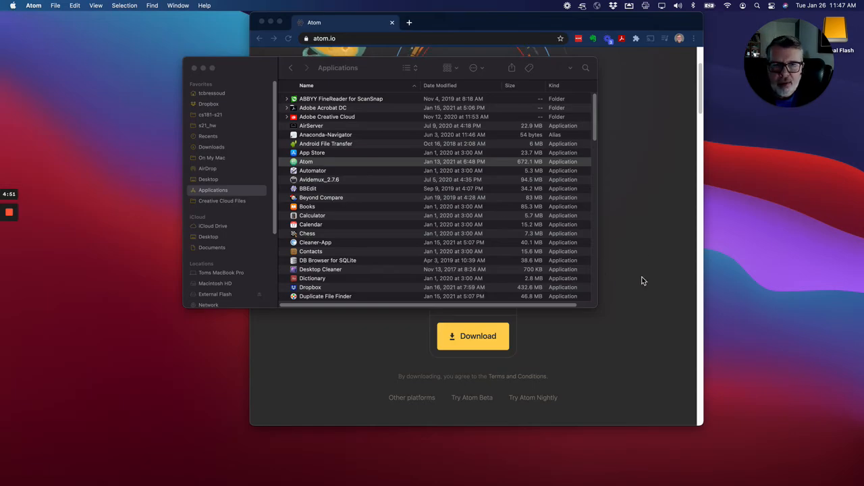
{"action": "left_click", "coordinate": [233, 68]}
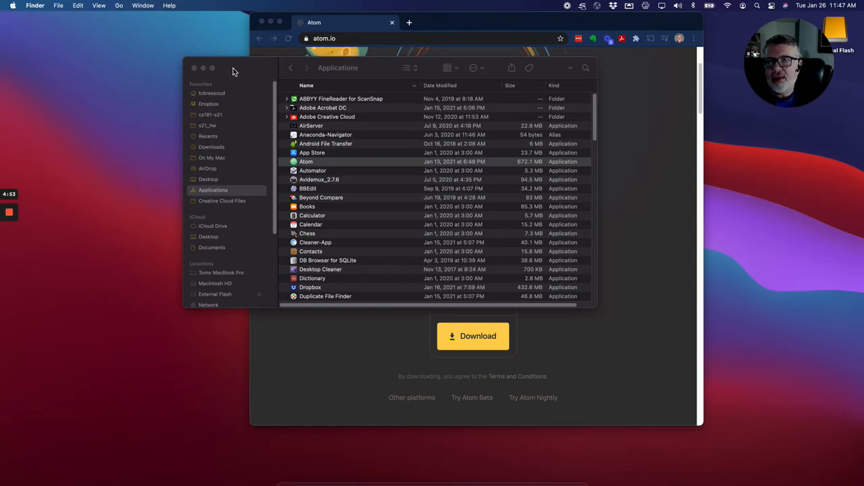
{"action": "left_click", "coordinate": [193, 69]}
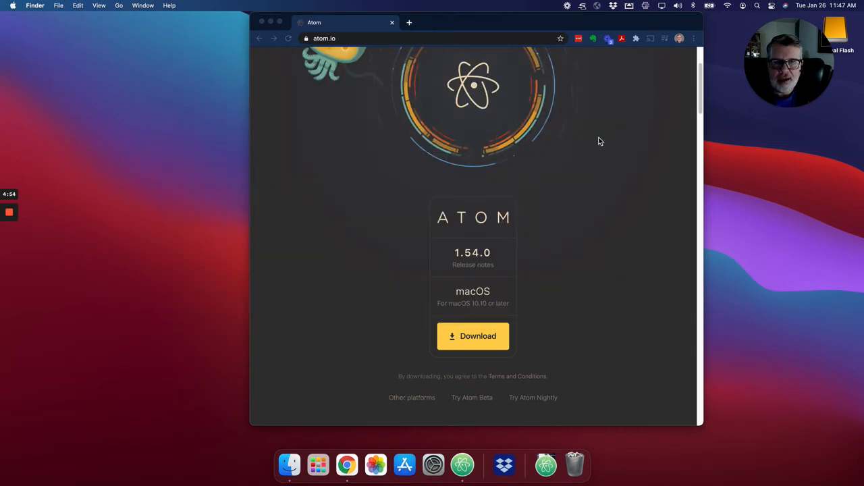
Step: Return from atom.io to the cs181-s21 GitHub page and open the Anaconda link under Mac Setup Quick Links
{"action": "scroll", "coordinate": [605, 144], "scroll_direction": "up", "scroll_amount": 3}
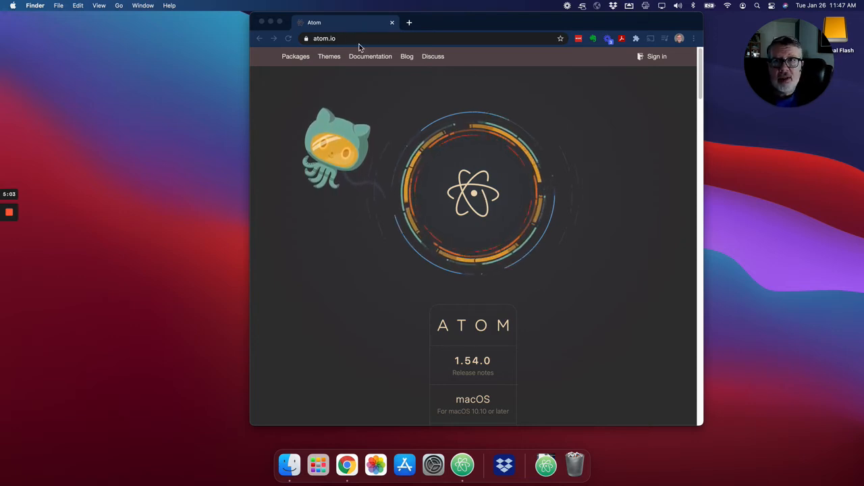
{"action": "left_click", "coordinate": [259, 39]}
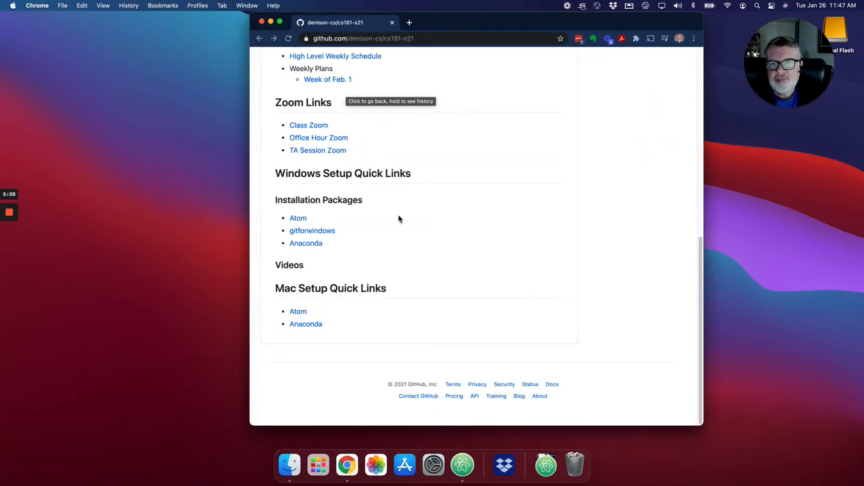
{"action": "left_click", "coordinate": [302, 326]}
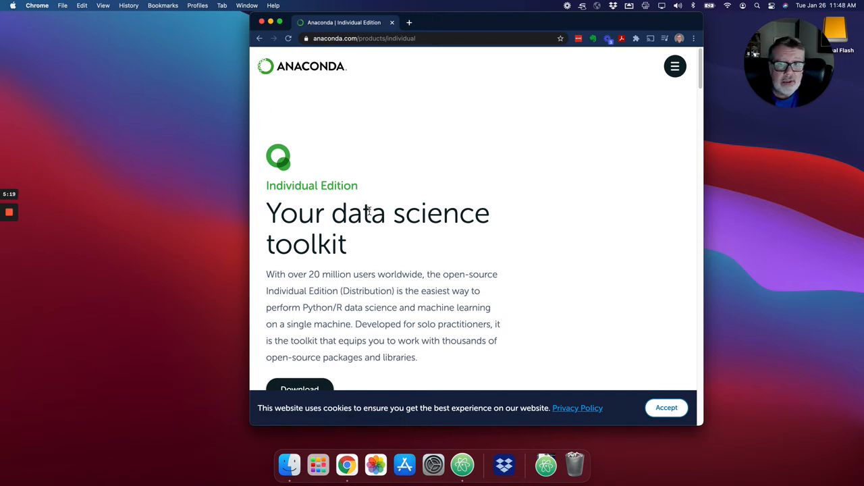
Step: Download Anaconda's 64-Bit Graphical Installer with Python 3.8 for MacOS and accept the website's cookies
{"action": "scroll", "coordinate": [368, 211], "scroll_direction": "down", "scroll_amount": 3}
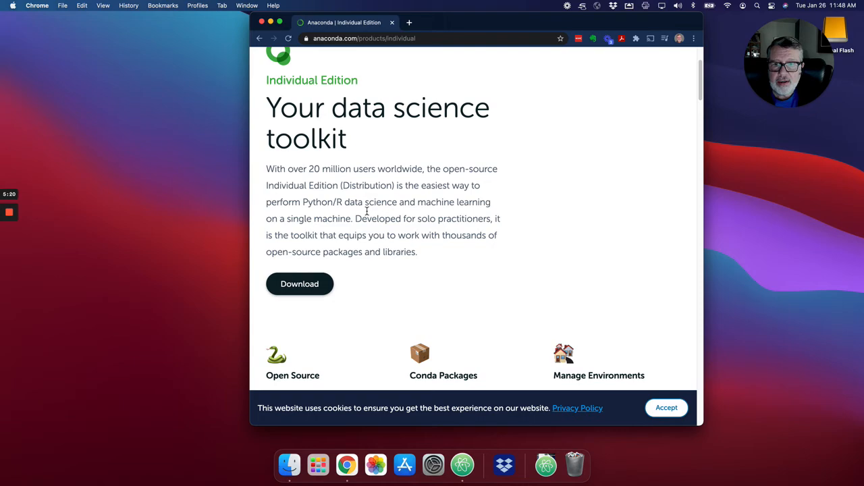
{"action": "left_click", "coordinate": [301, 282]}
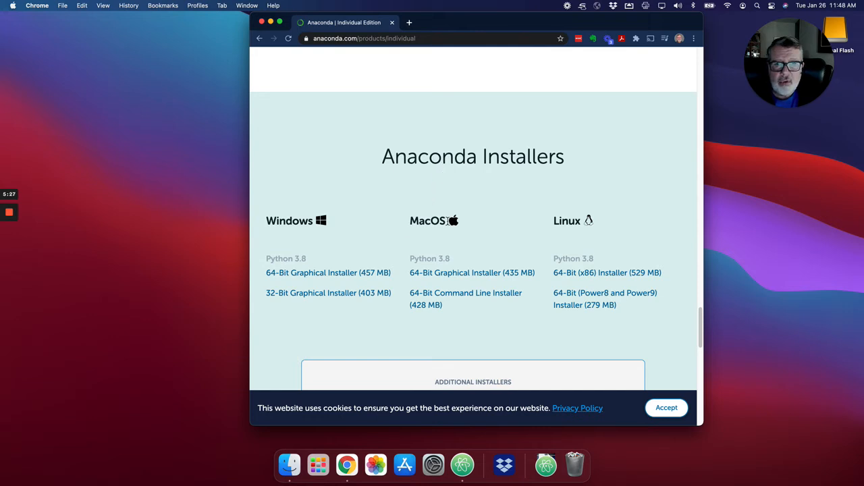
{"action": "left_click", "coordinate": [443, 273]}
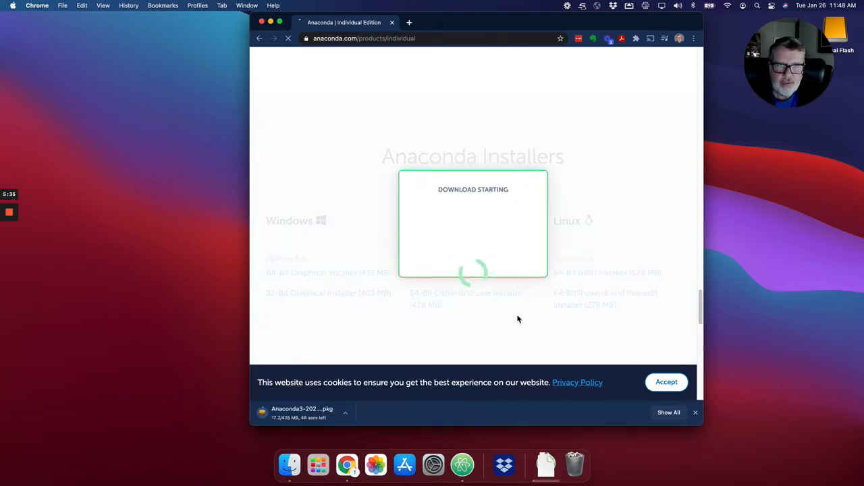
{"action": "left_click", "coordinate": [669, 384]}
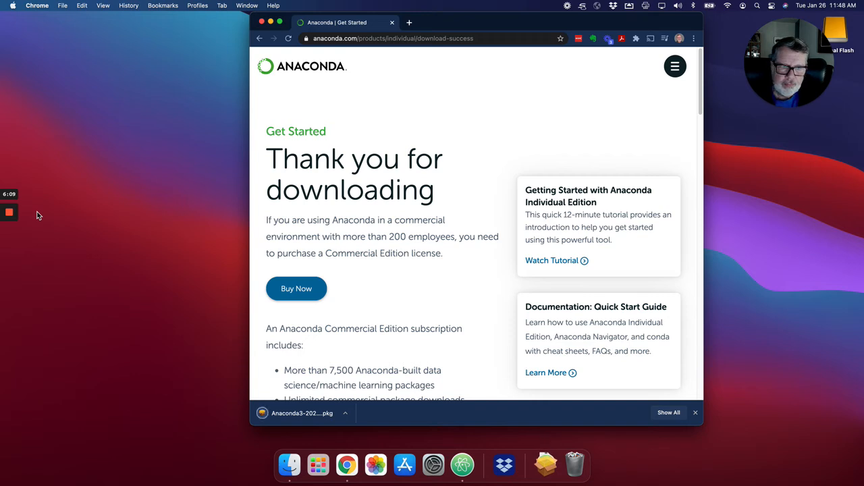
Step: Launch the downloaded Anaconda3 package, allow its compatibility check, and proceed through the introduction, read-me and license, agreeing to the terms
{"action": "left_click", "coordinate": [307, 414]}
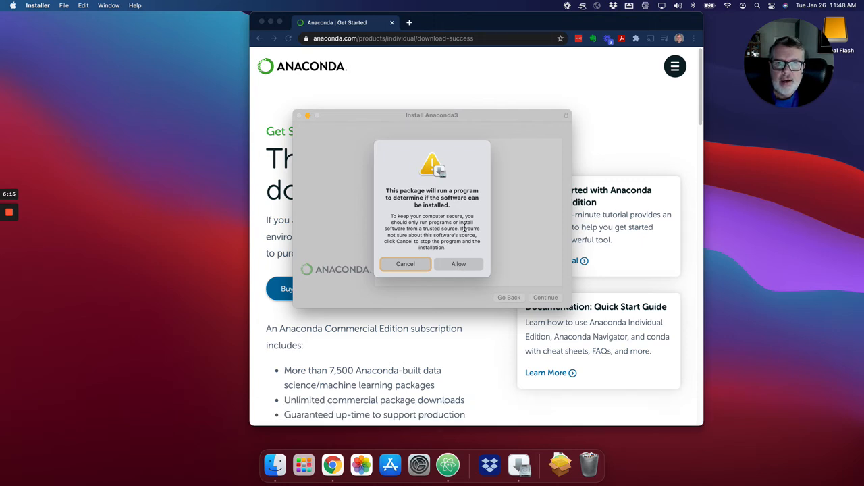
{"action": "left_click", "coordinate": [460, 264]}
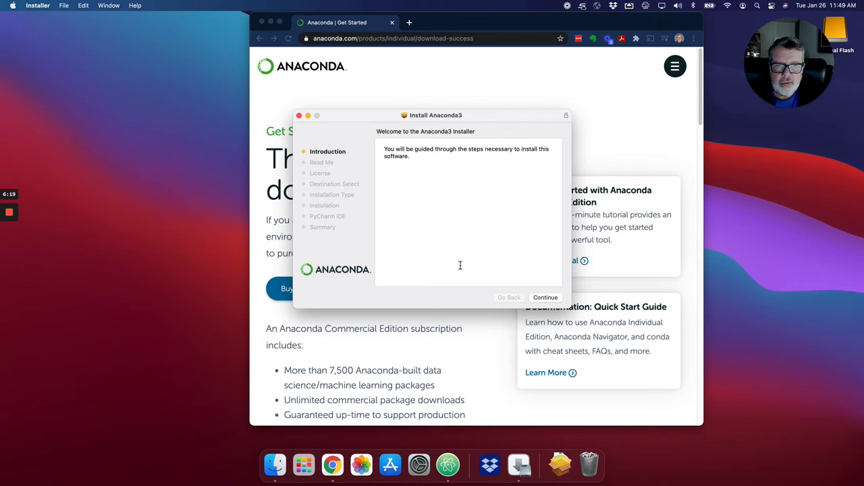
{"action": "left_click", "coordinate": [543, 298]}
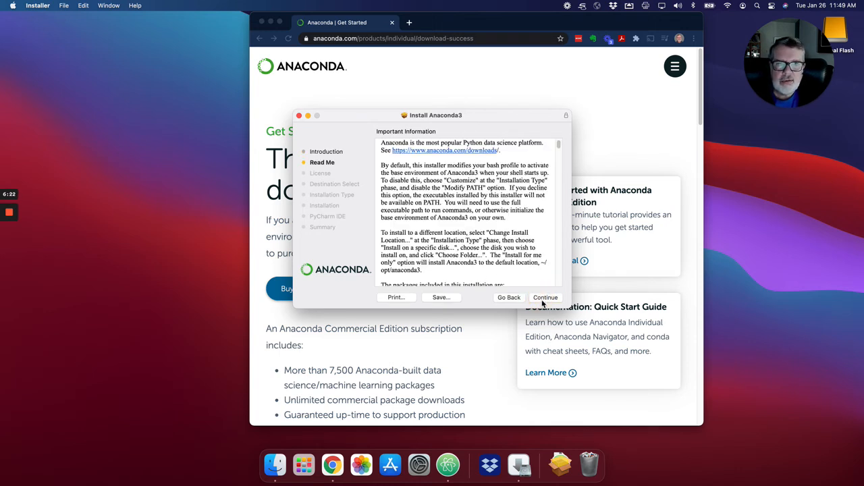
{"action": "left_click", "coordinate": [542, 297]}
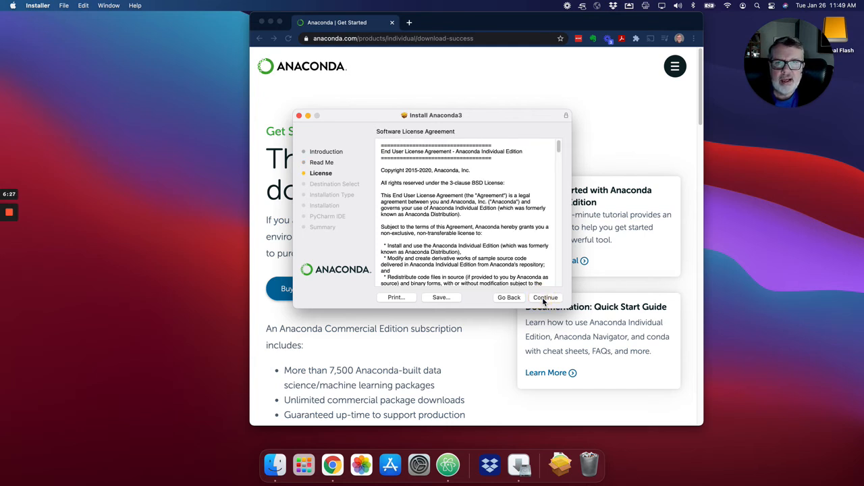
{"action": "left_click", "coordinate": [542, 297]}
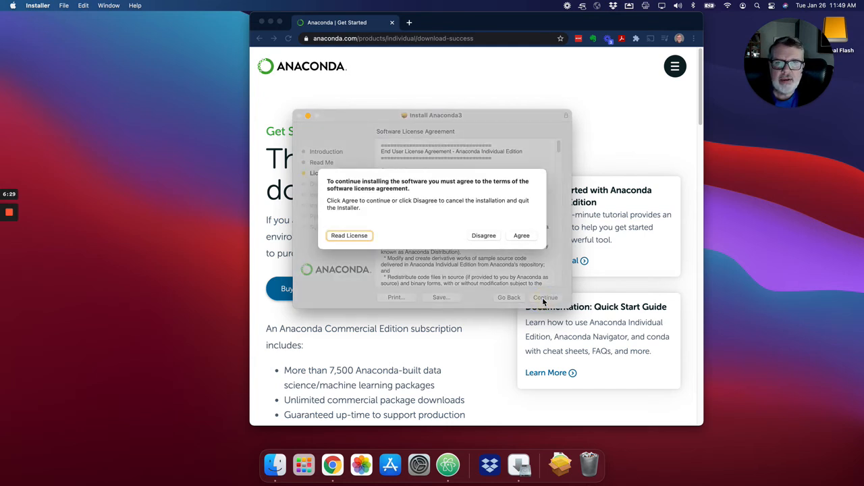
{"action": "left_click", "coordinate": [520, 234]}
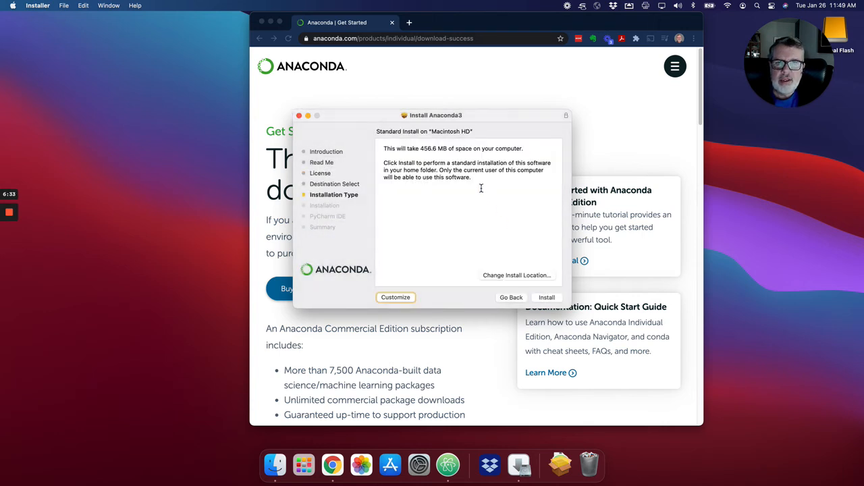
Step: Keep "Install for me only" as the Anaconda3 install destination and start the standard installation
{"action": "left_click", "coordinate": [510, 274]}
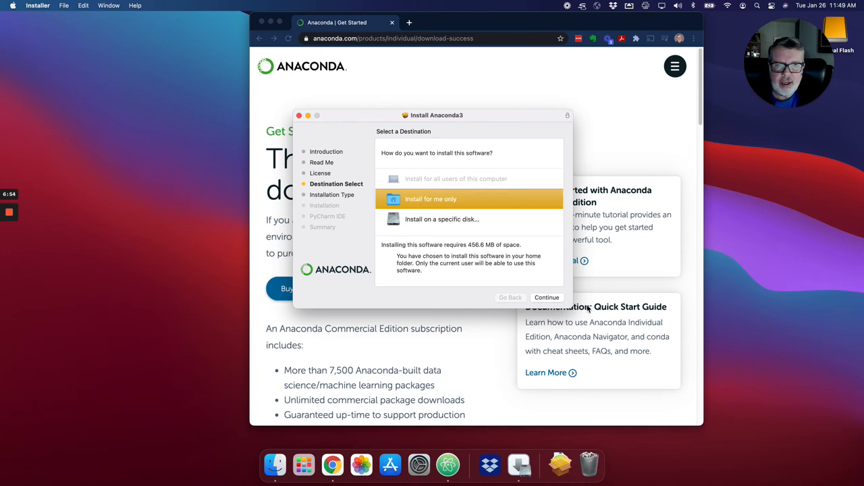
{"action": "left_click", "coordinate": [547, 298]}
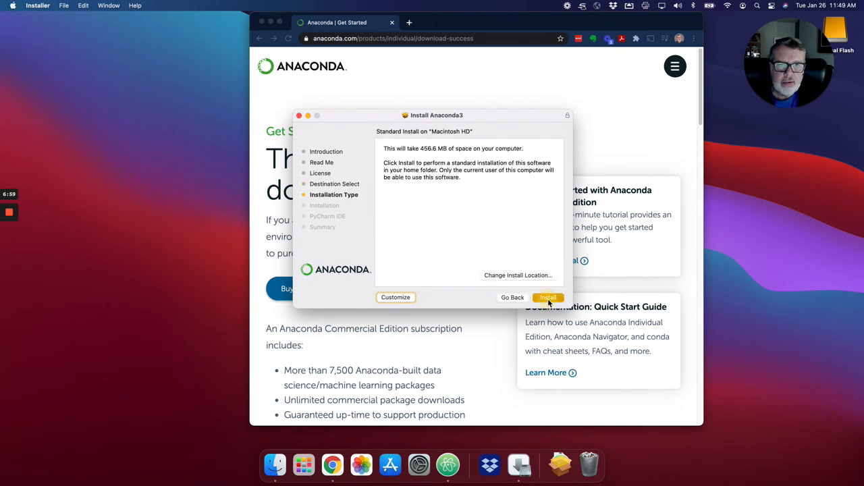
{"action": "left_click", "coordinate": [548, 299]}
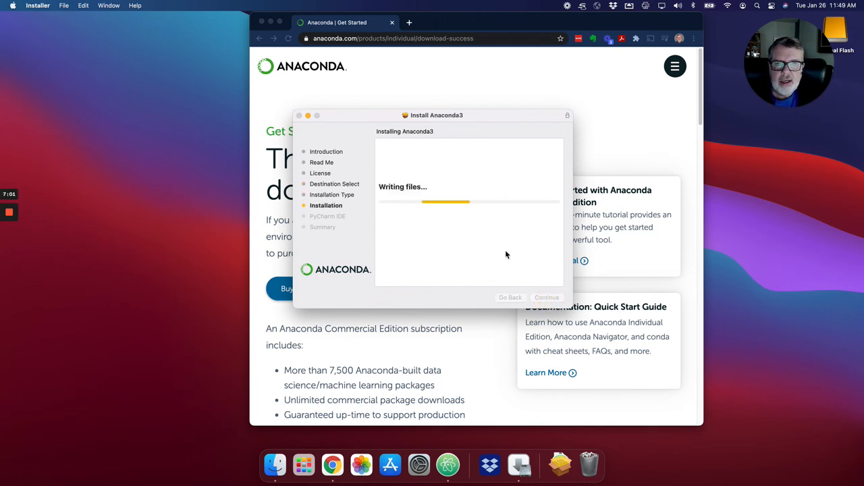